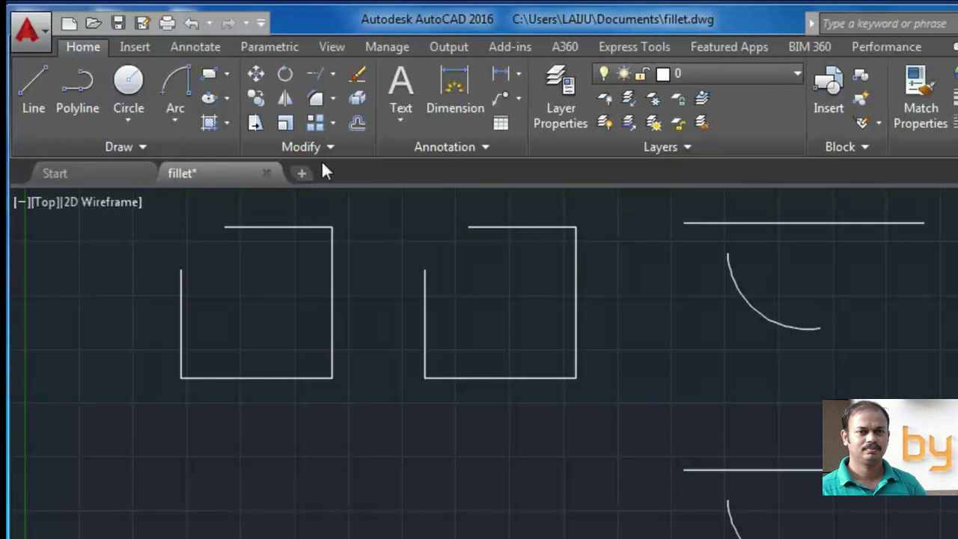
Fillet the first square's left and top lines into a rounded top-left corner
click(334, 100)
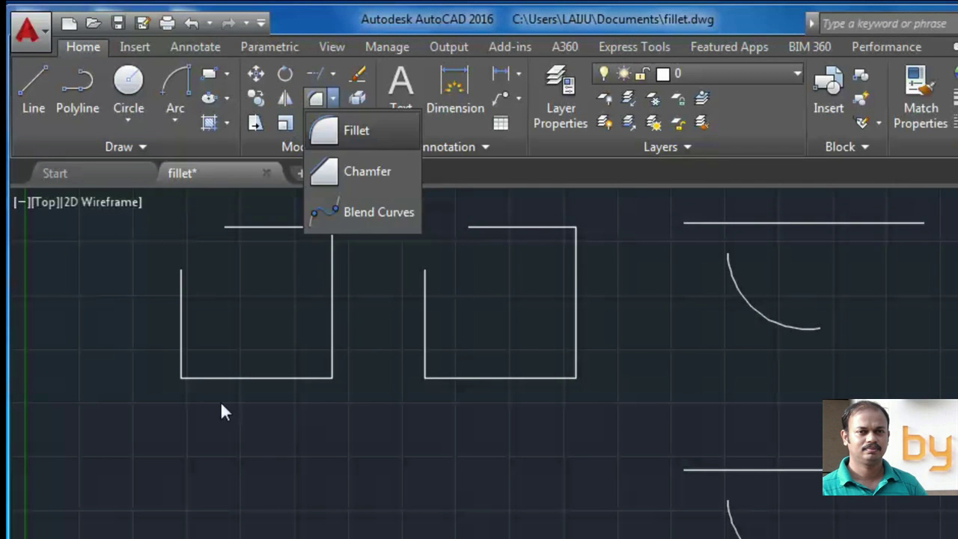
click(354, 132)
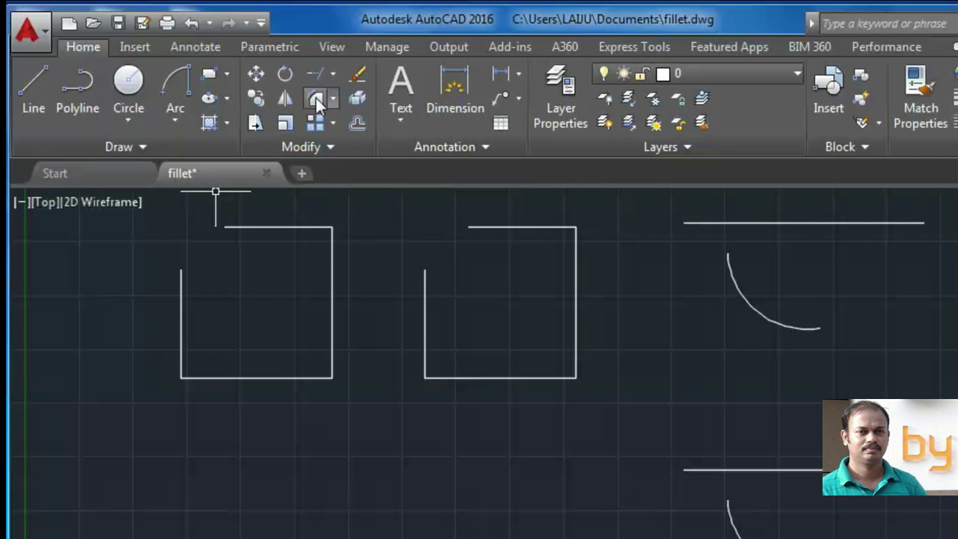
click(179, 282)
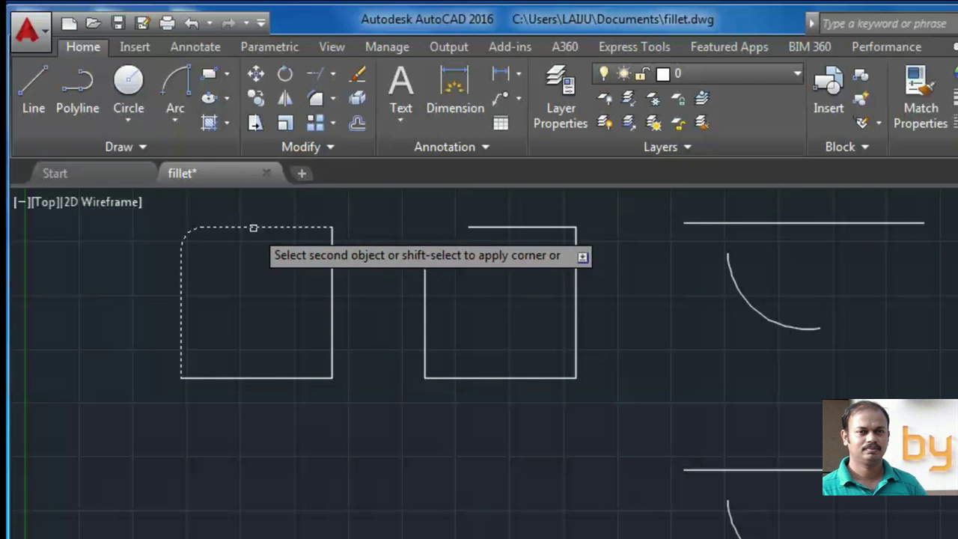
click(253, 228)
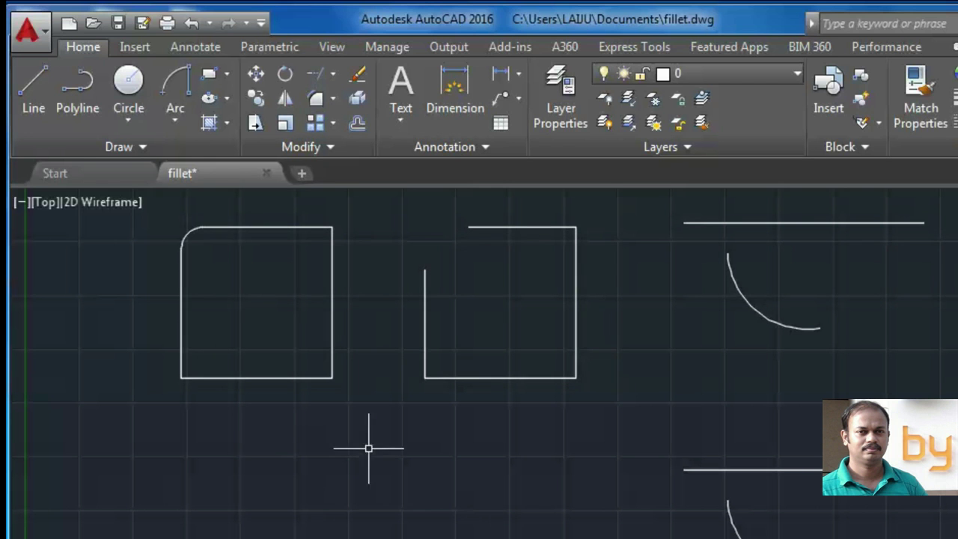
Fillet the second square from its left line, previewing a sharp corner with Shift
click(320, 98)
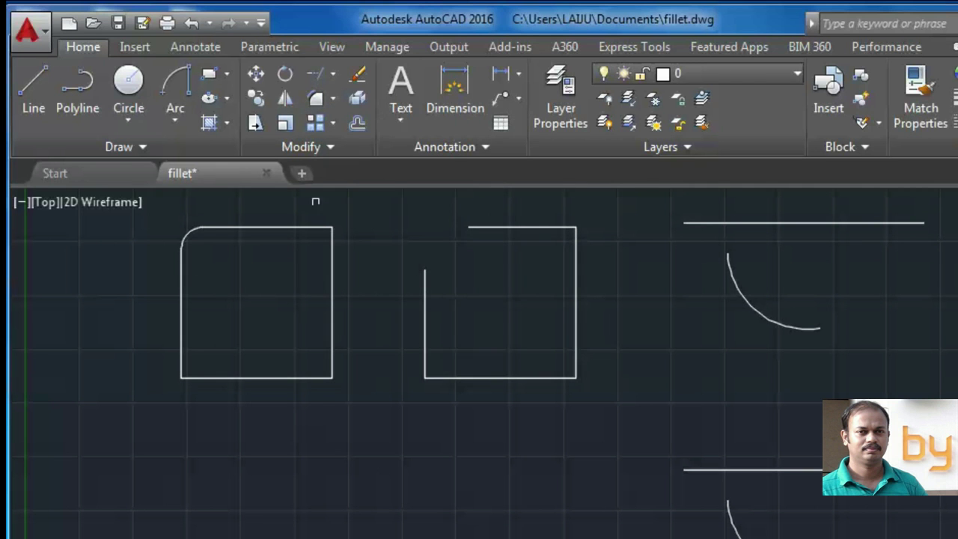
click(426, 291)
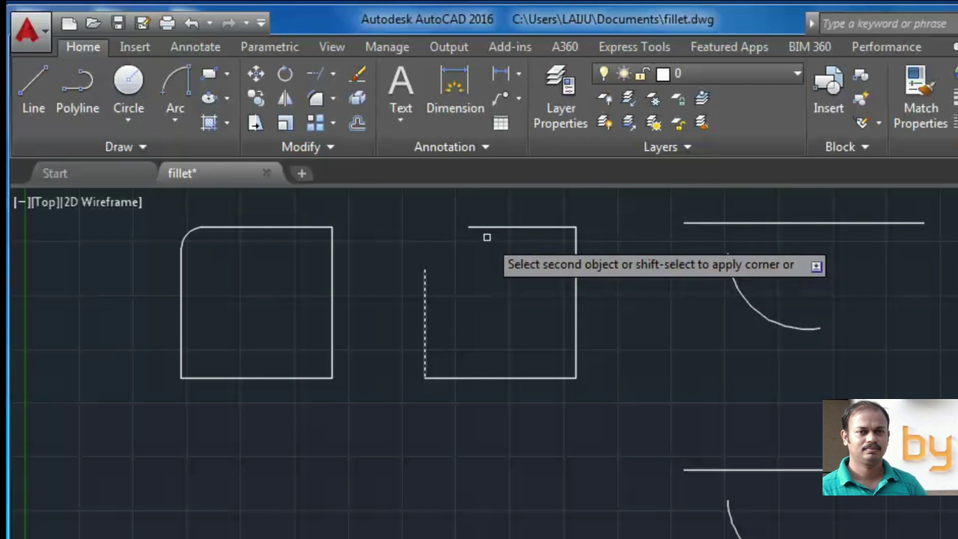
key(shift)
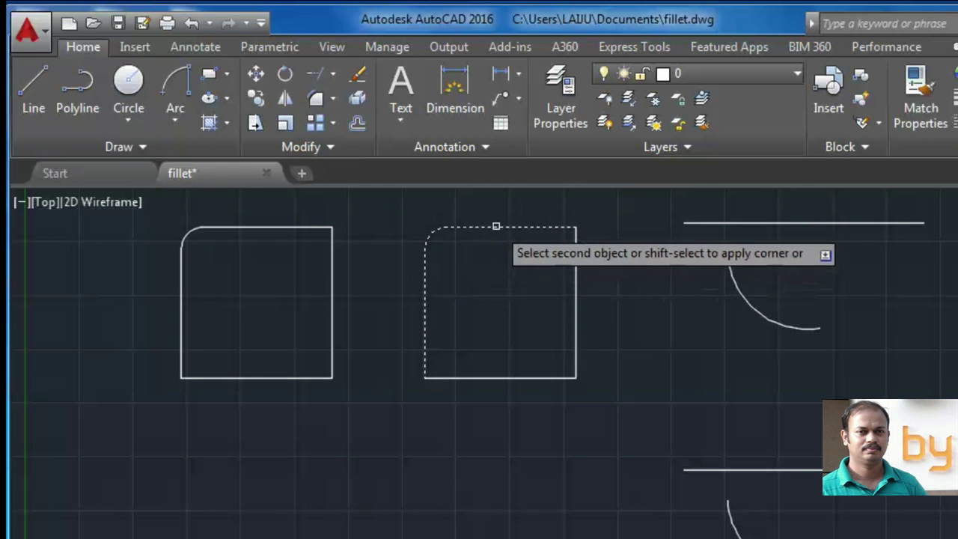
key(shift)
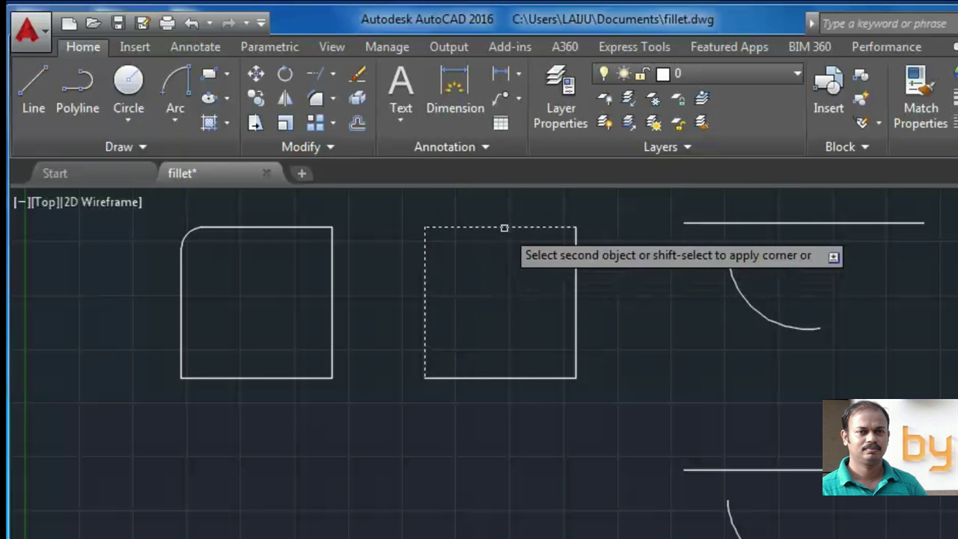
Change the current fillet's radius to 2
right_click(465, 270)
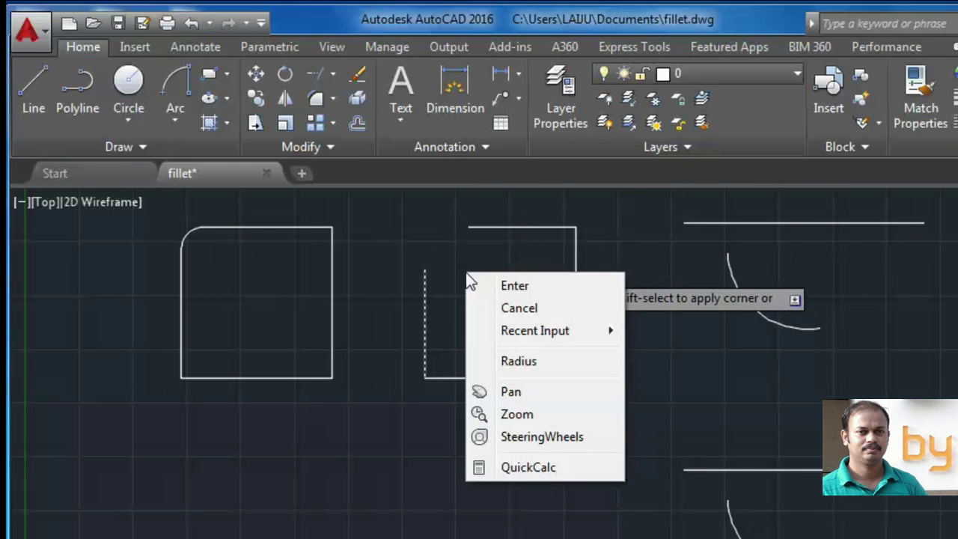
click(520, 362)
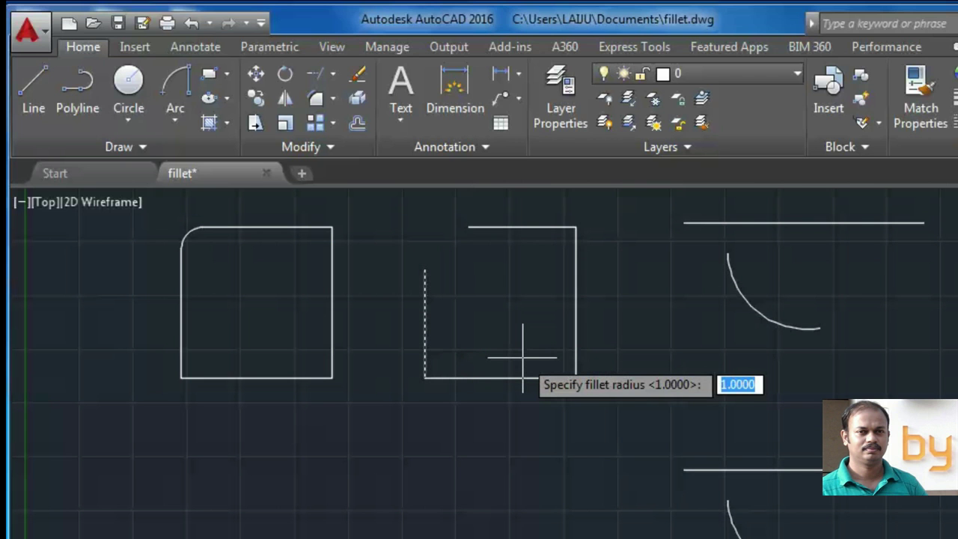
text(2)
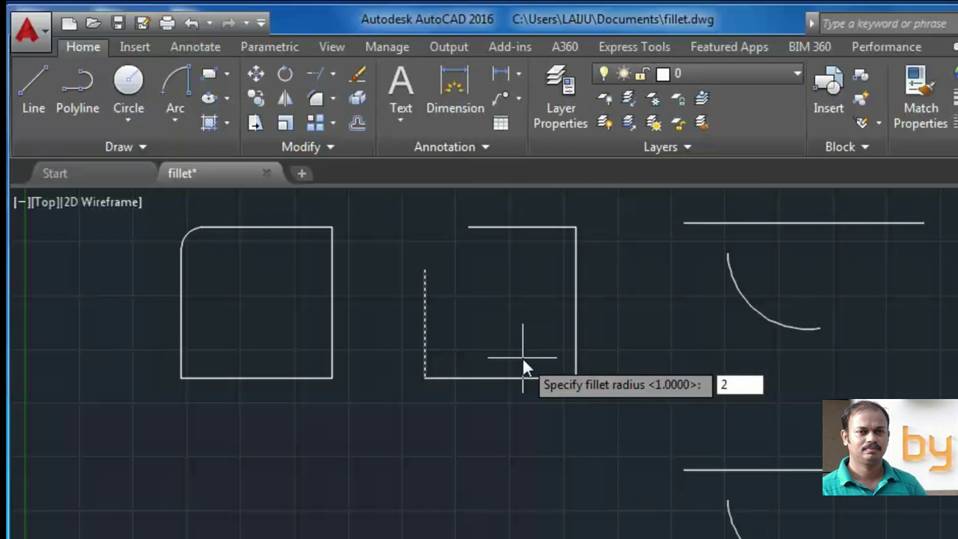
key(Return)
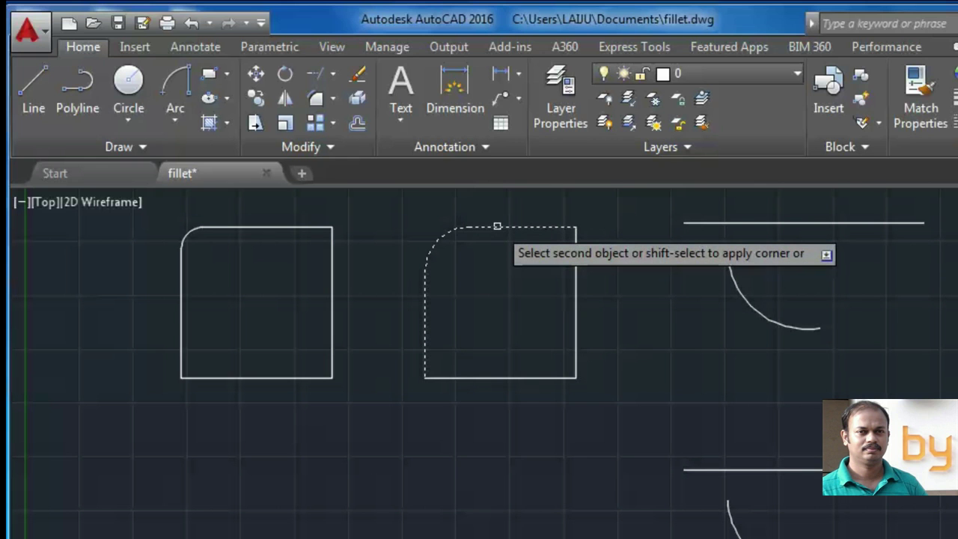
Close the second square's top-left corner as a sharp corner
key(shift)
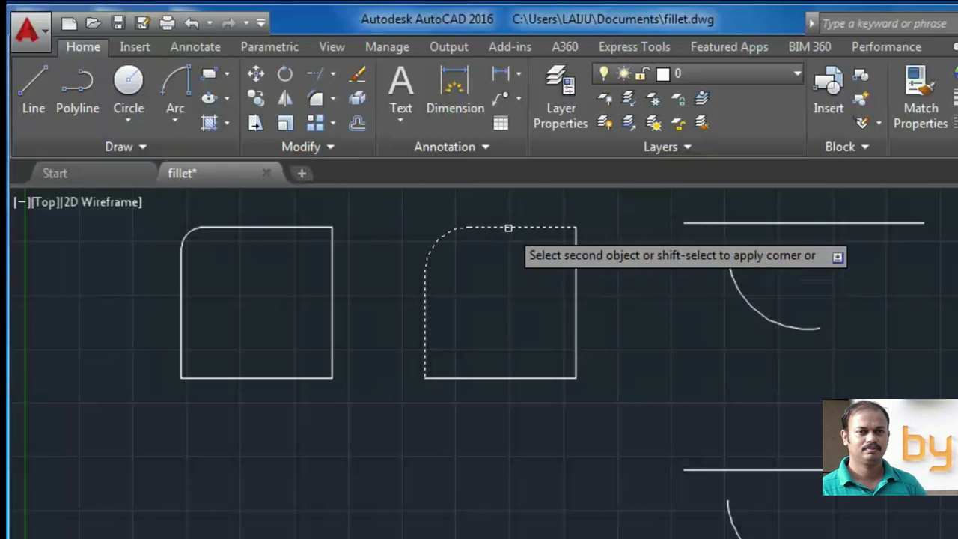
key(Escape)
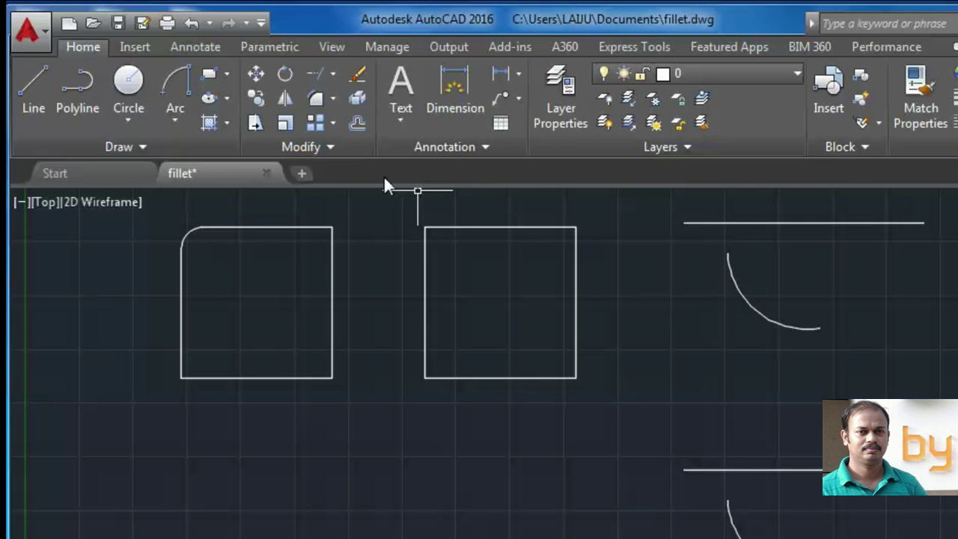
click(316, 99)
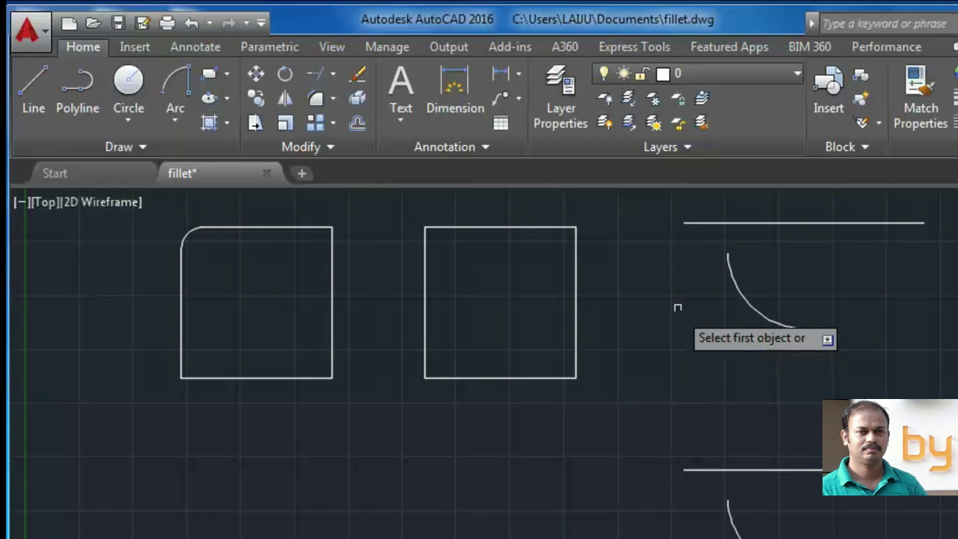
Fillet the top horizontal line to the arc below it into one S-shaped curve
click(694, 221)
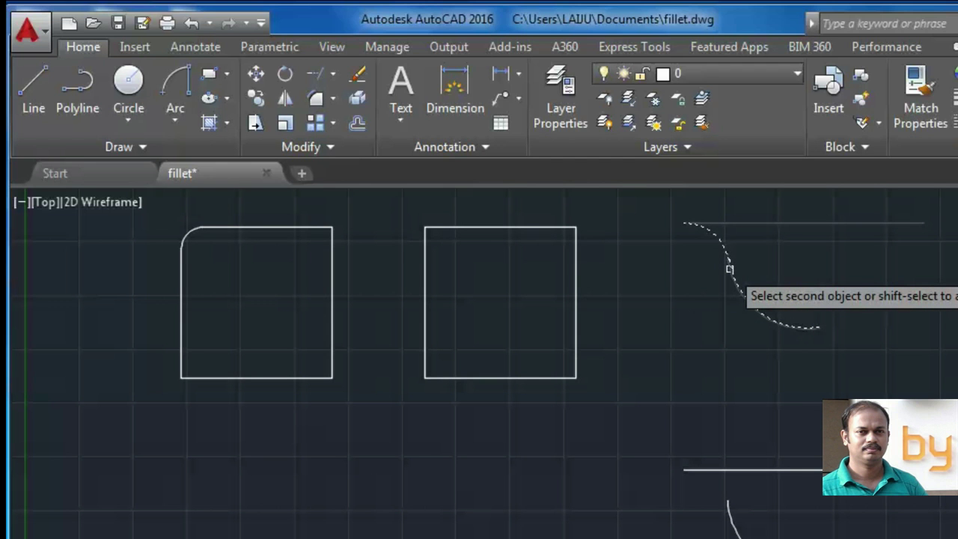
click(729, 271)
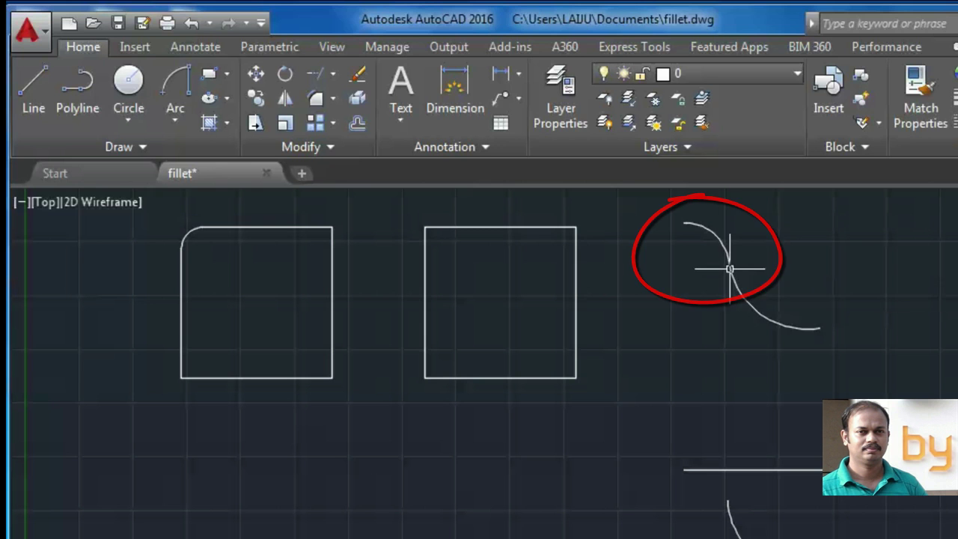
key(Return)
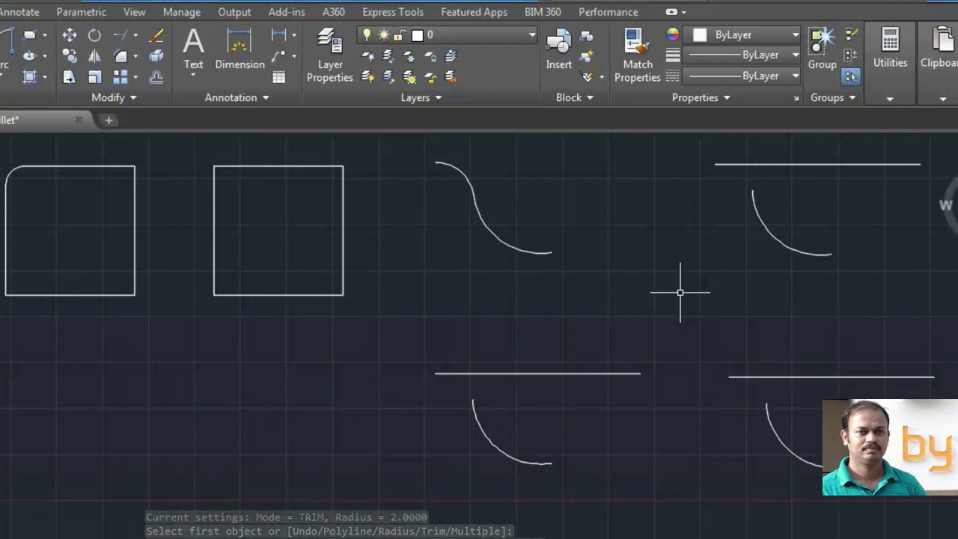
Fillet the upper-right arc to its top line, then select the lower-left arc for the next fillet
key(Return)
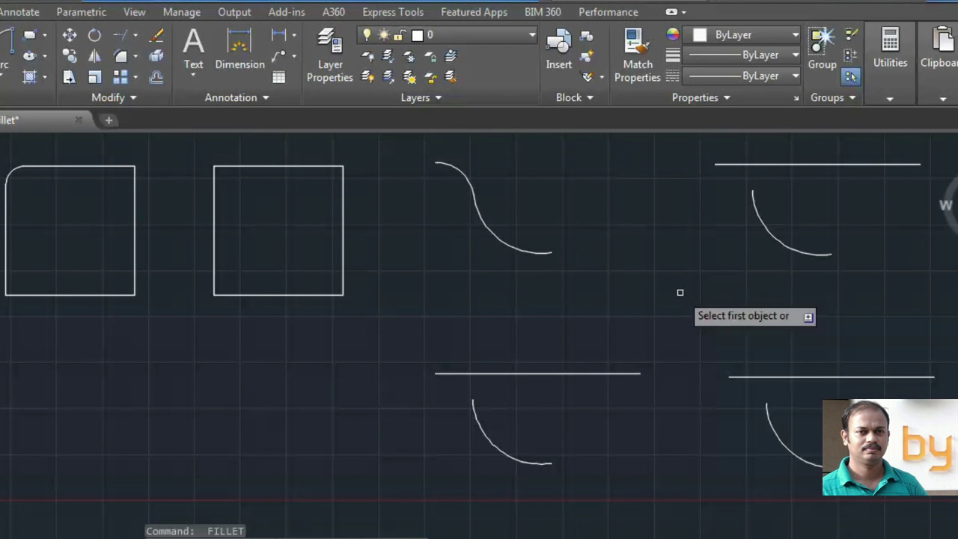
click(753, 201)
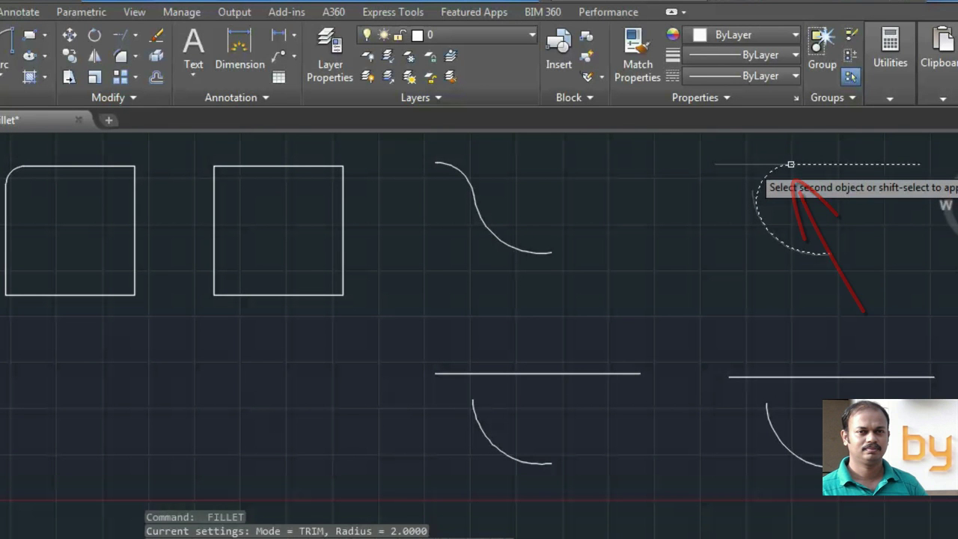
click(790, 164)
key(space)
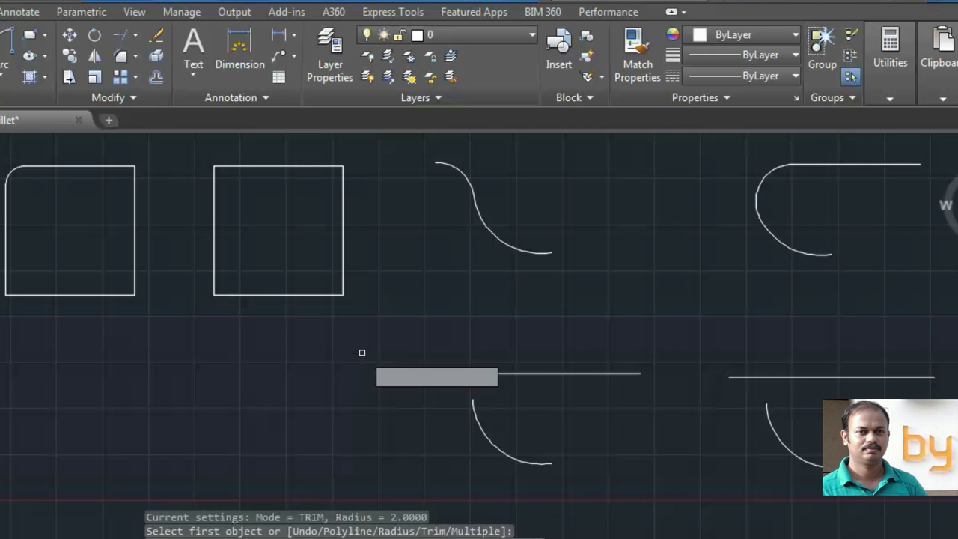
click(494, 444)
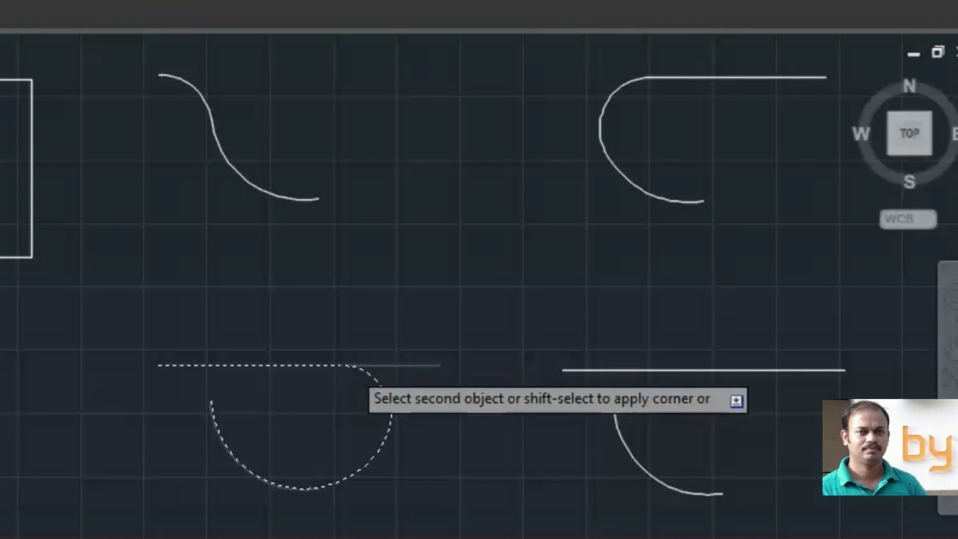
Finish the lower-left arc's fillet, then fillet the lower-right arc into its line
click(358, 365)
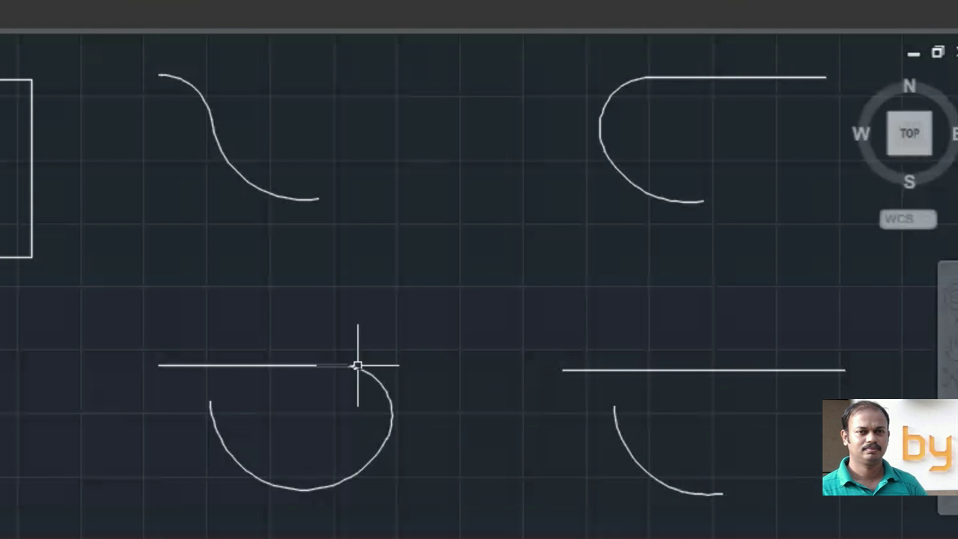
key(Return)
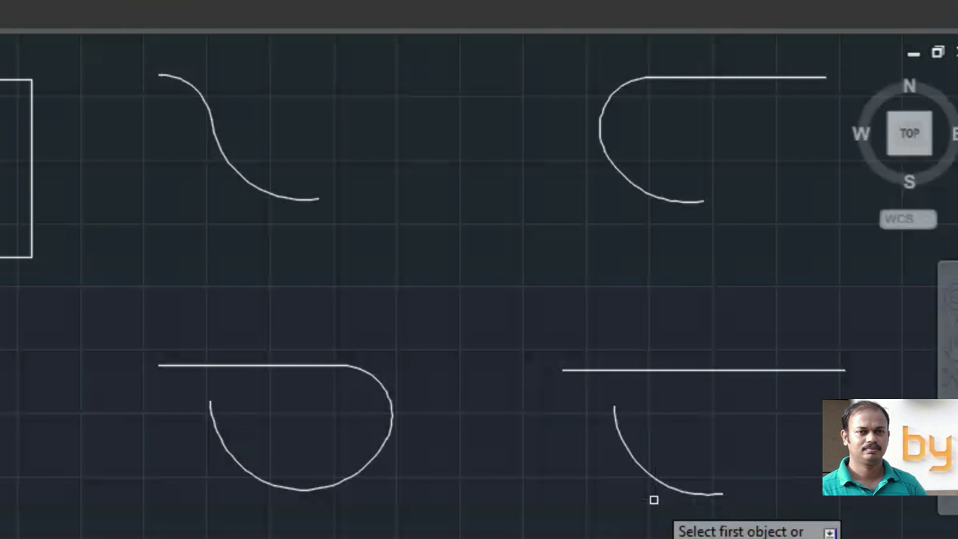
click(679, 490)
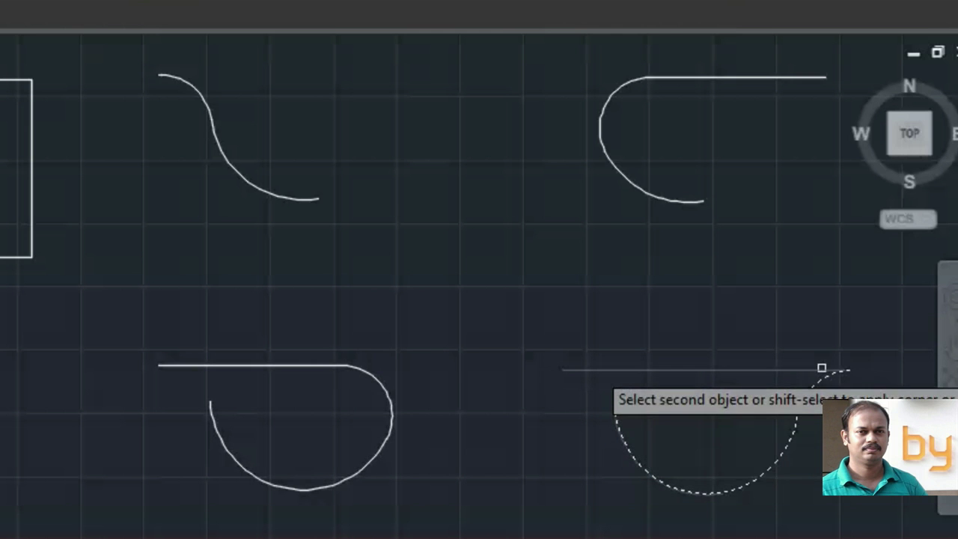
click(823, 369)
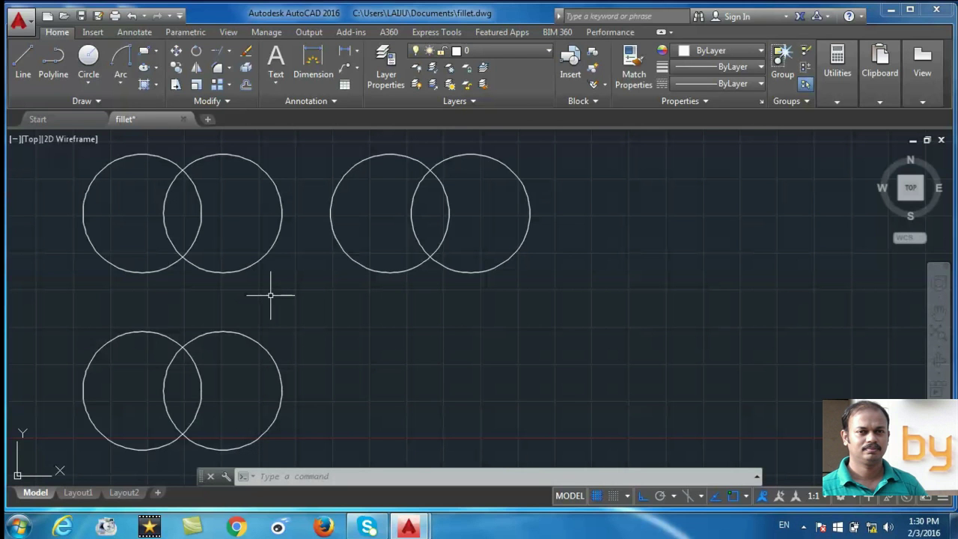
Use F to fillet the upper-left circle pair with an arc at their lower overlap
text(f)
key(Return)
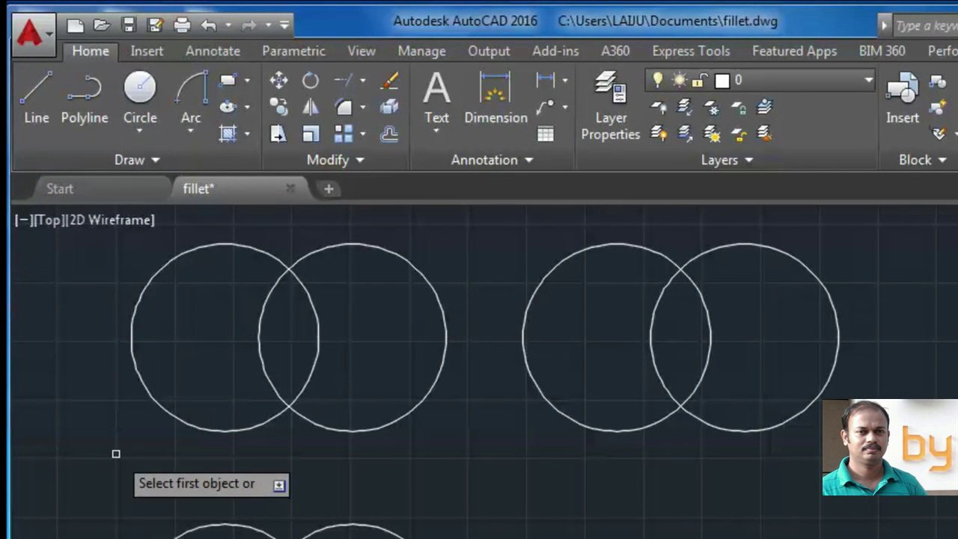
click(151, 395)
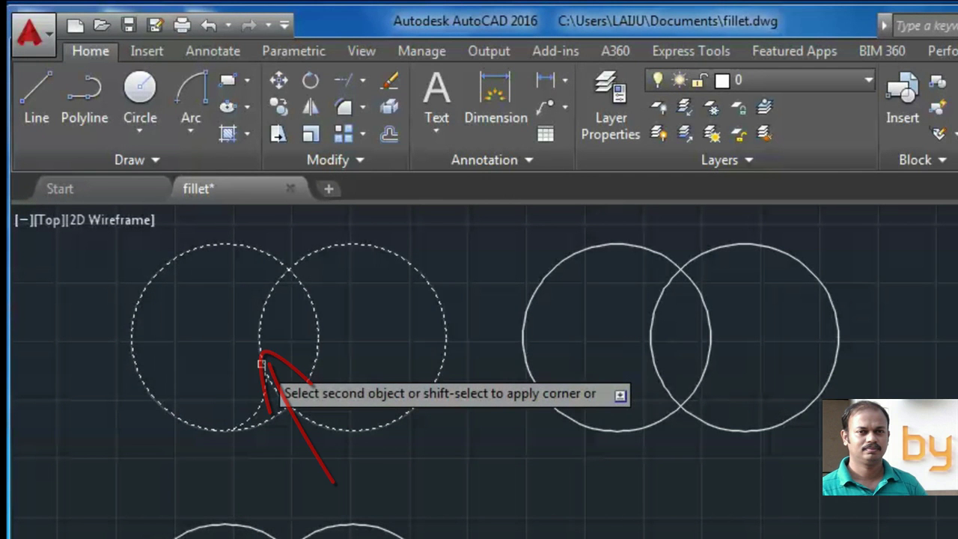
click(261, 364)
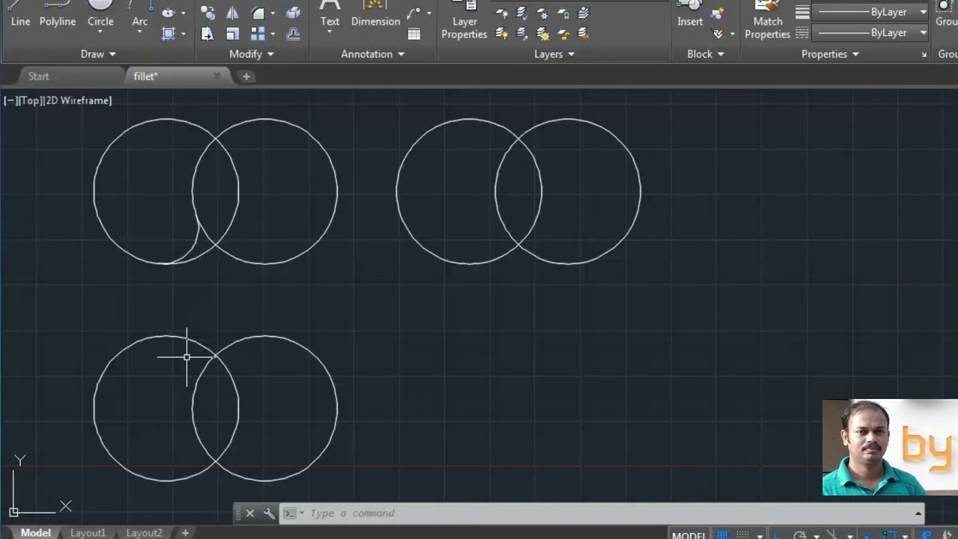
Fillet the lower circle pair with an arc bridging the top of their overlap
key(Return)
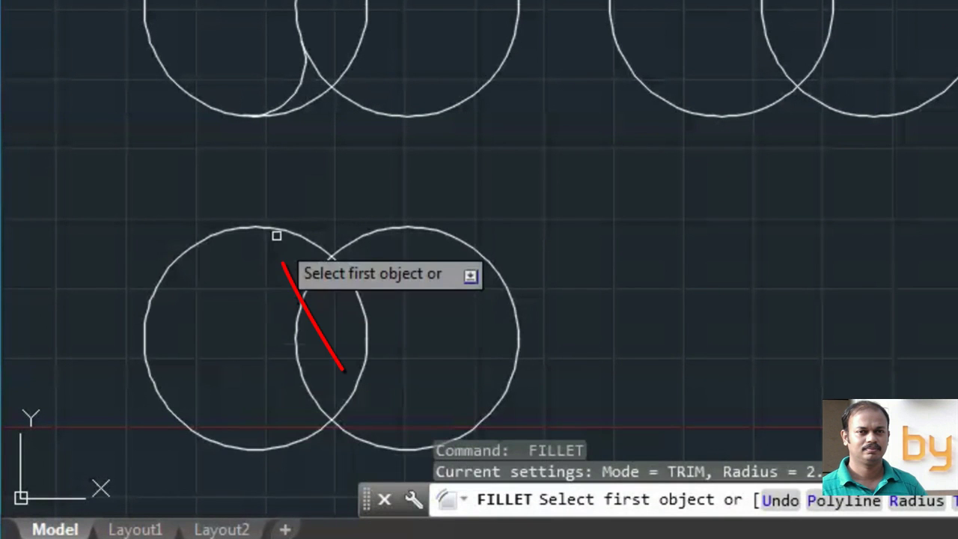
click(272, 225)
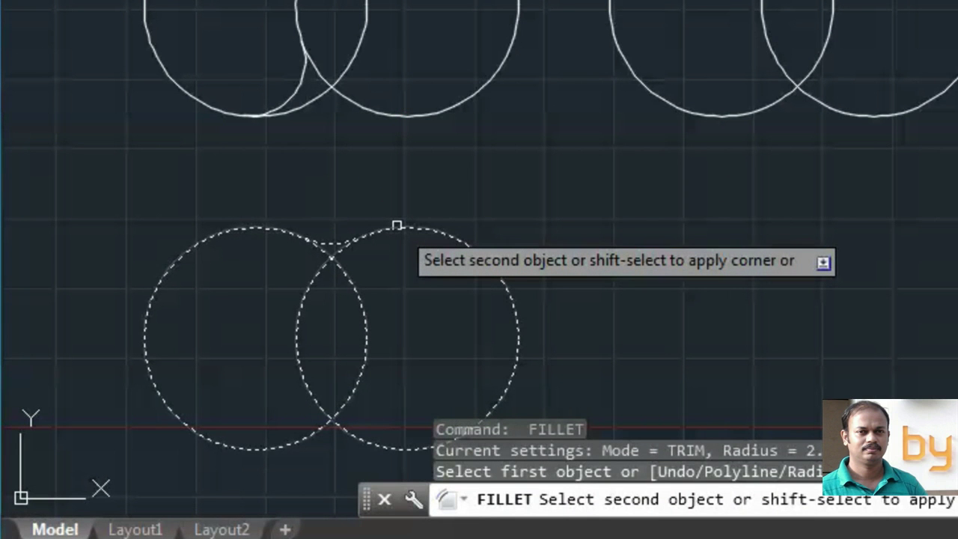
click(397, 225)
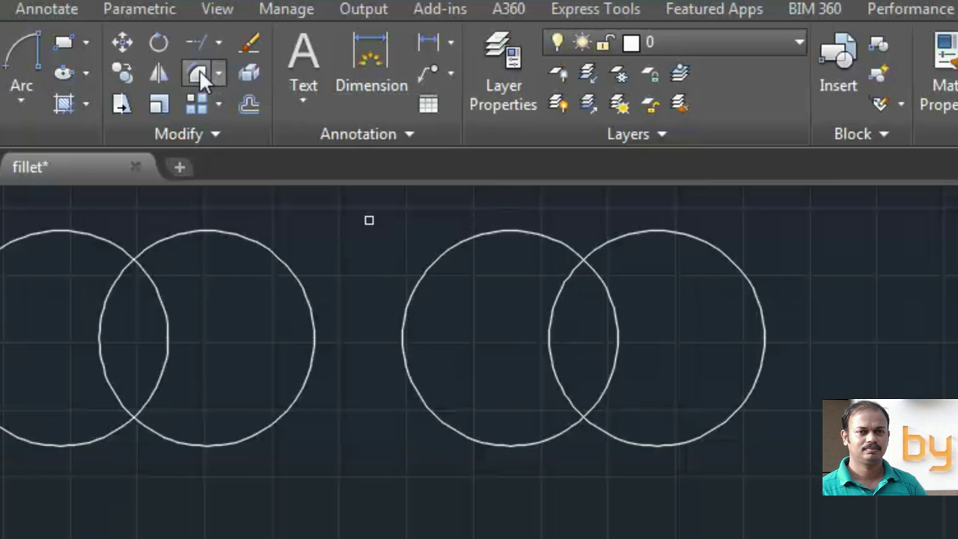
Fillet the upper-right circle pair with an arc inside their overlap
click(198, 72)
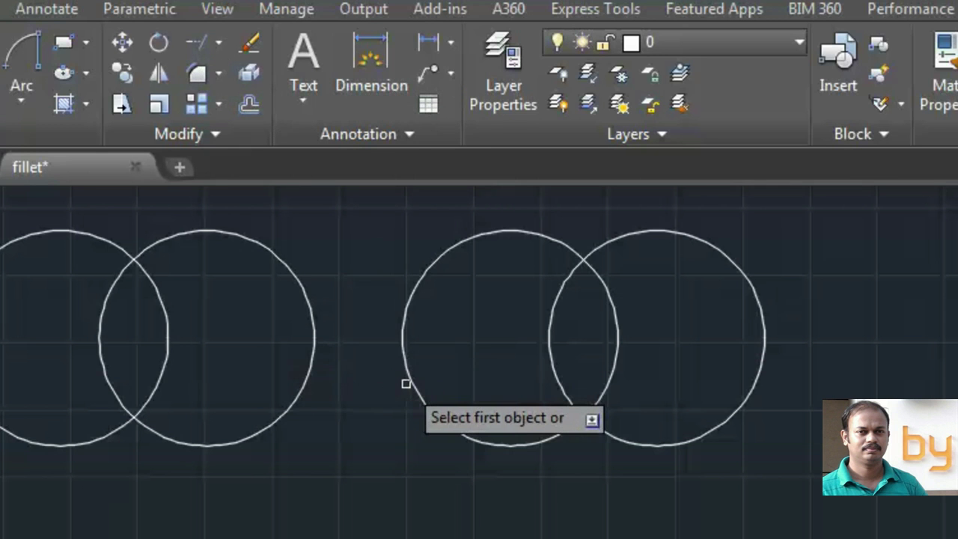
click(551, 330)
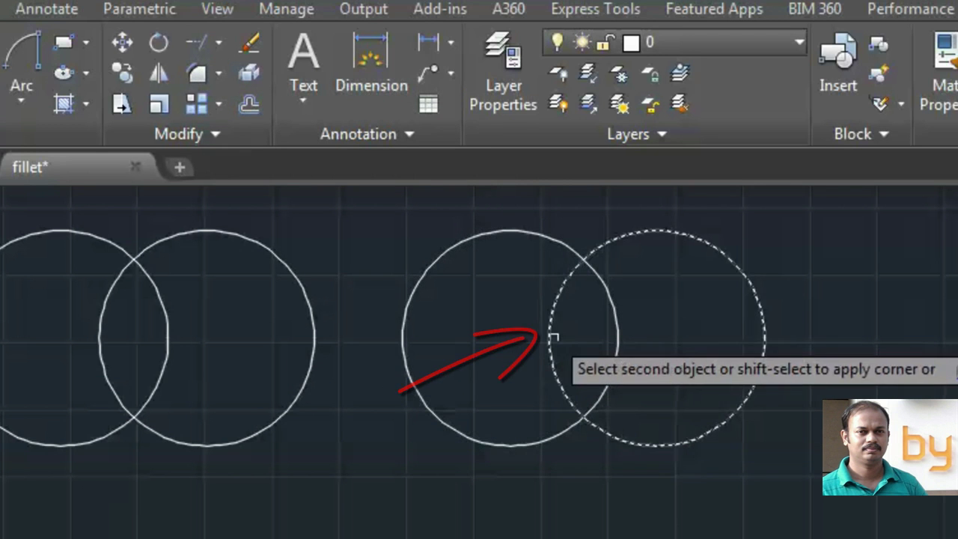
click(616, 318)
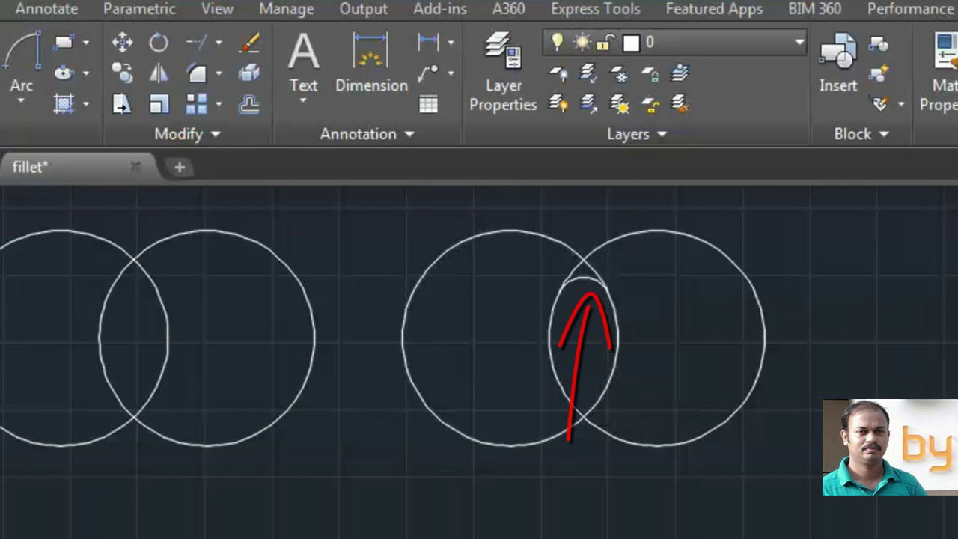